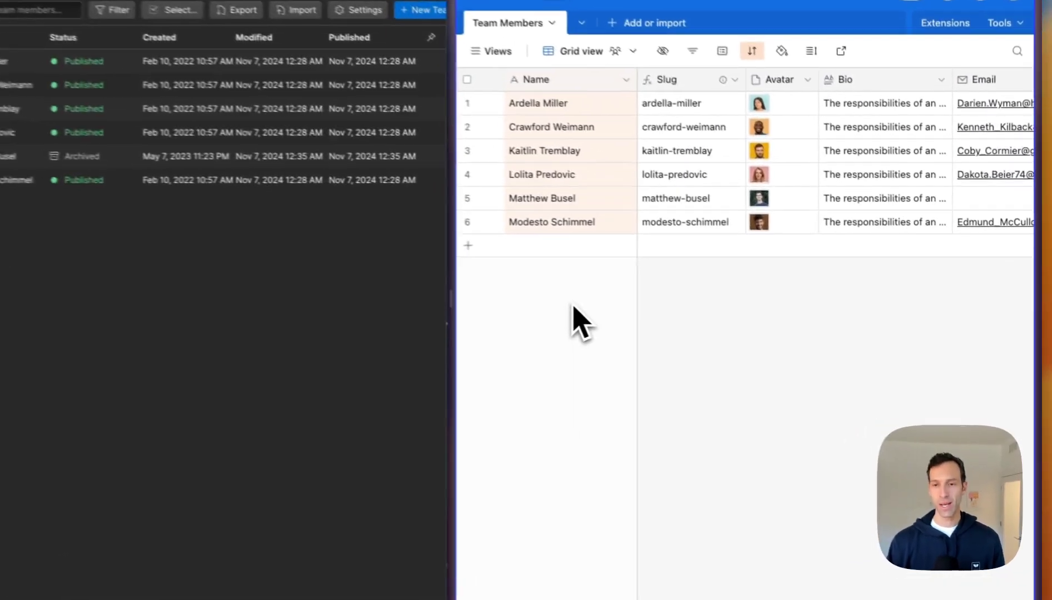
Add a Team Members record named "Paul Graham" in Airtable and attach the pg.jpeg image as its avatar.
left_click(500, 245)
type("Paul Graham")
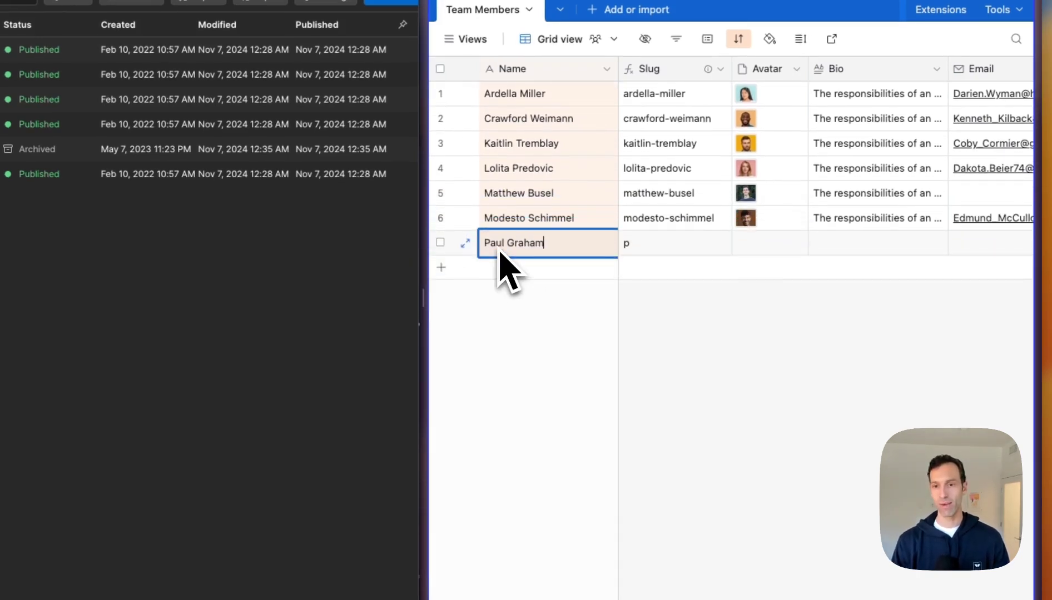
left_click(656, 316)
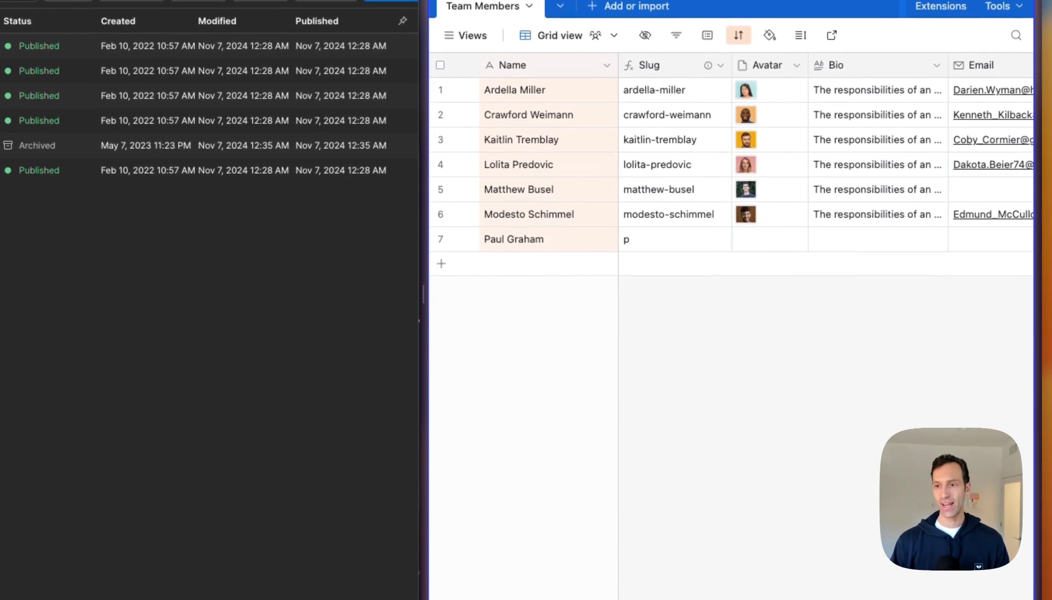
left_click_drag(1048, 311, 766, 244)
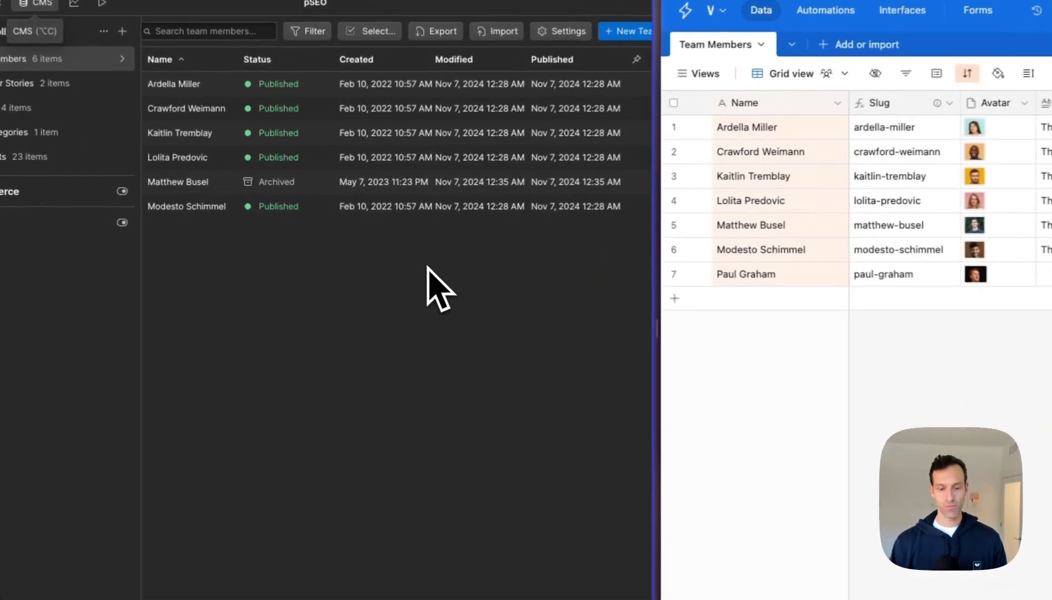
Reload the Webflow CMS, rename the Paul Graham team member "Paul Graham like this" and publish the change.
key("super+r")
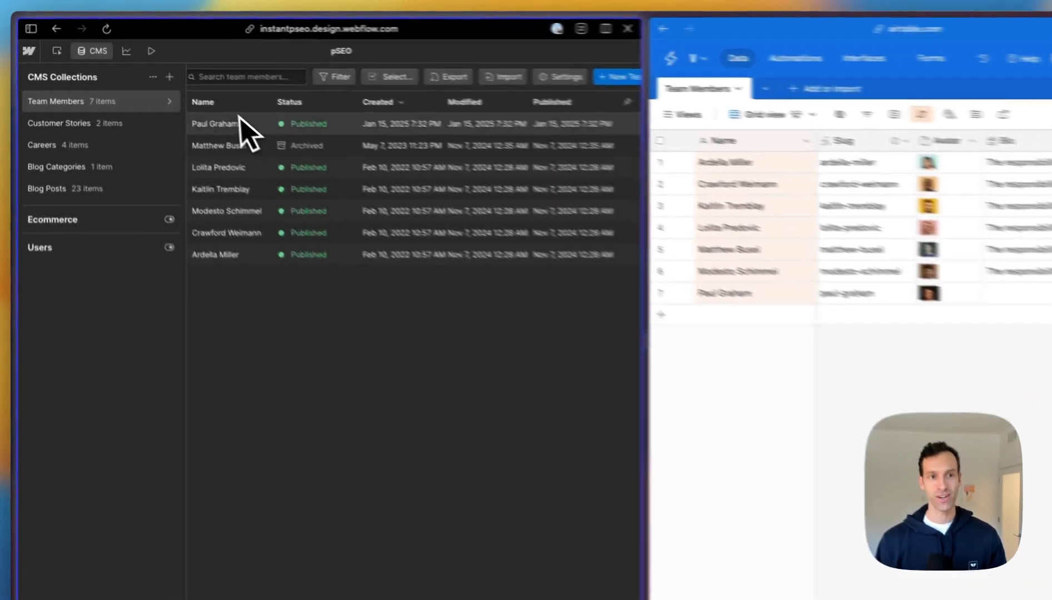
left_click(214, 110)
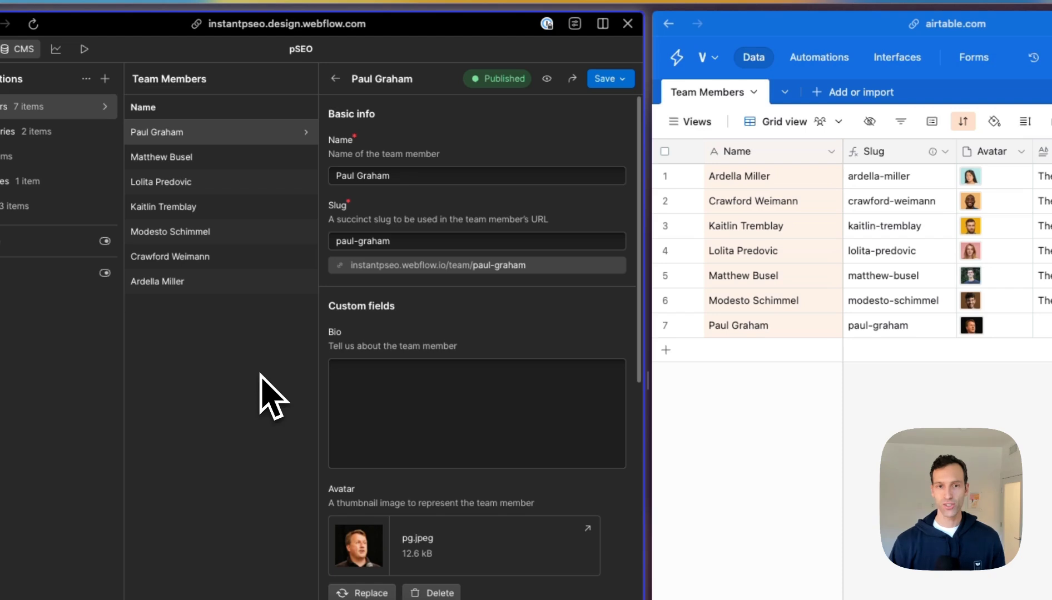
left_click(401, 175)
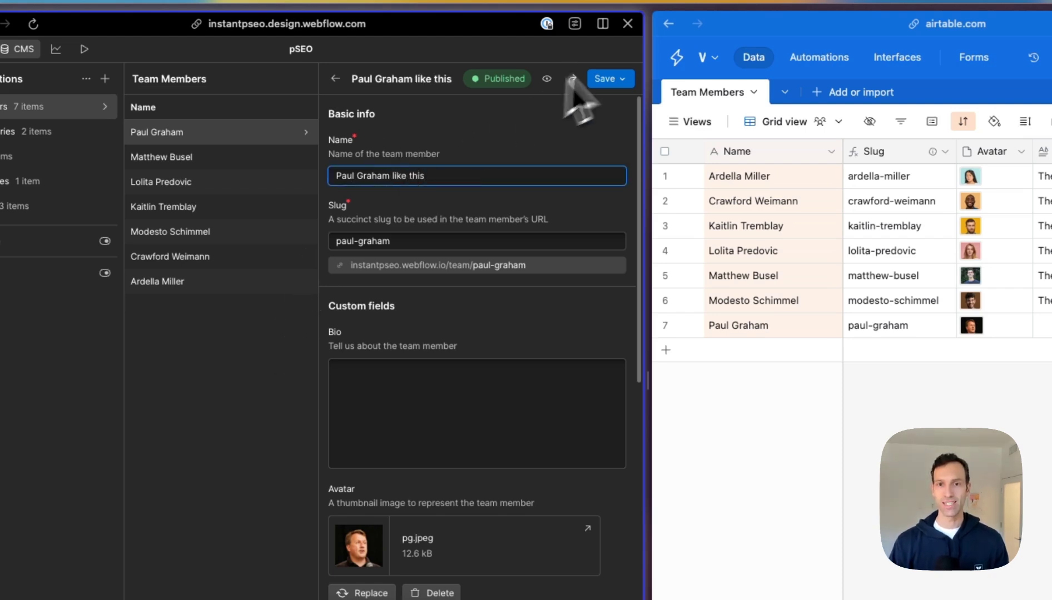
left_click(621, 78)
left_click(515, 141)
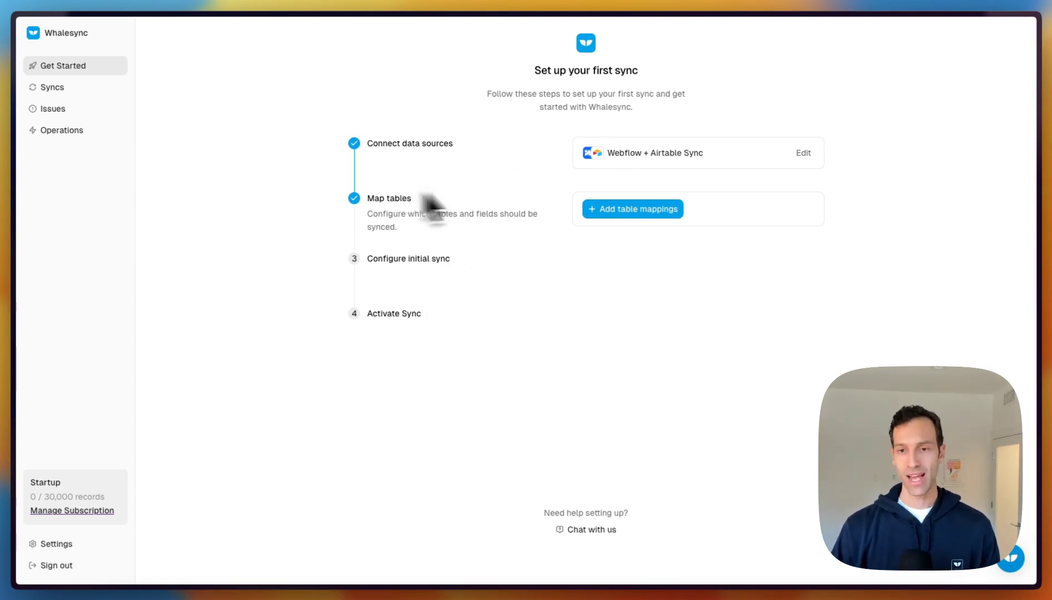
Start a new table mapping in Whalesync and select Team Members as the Webflow table.
left_click(659, 214)
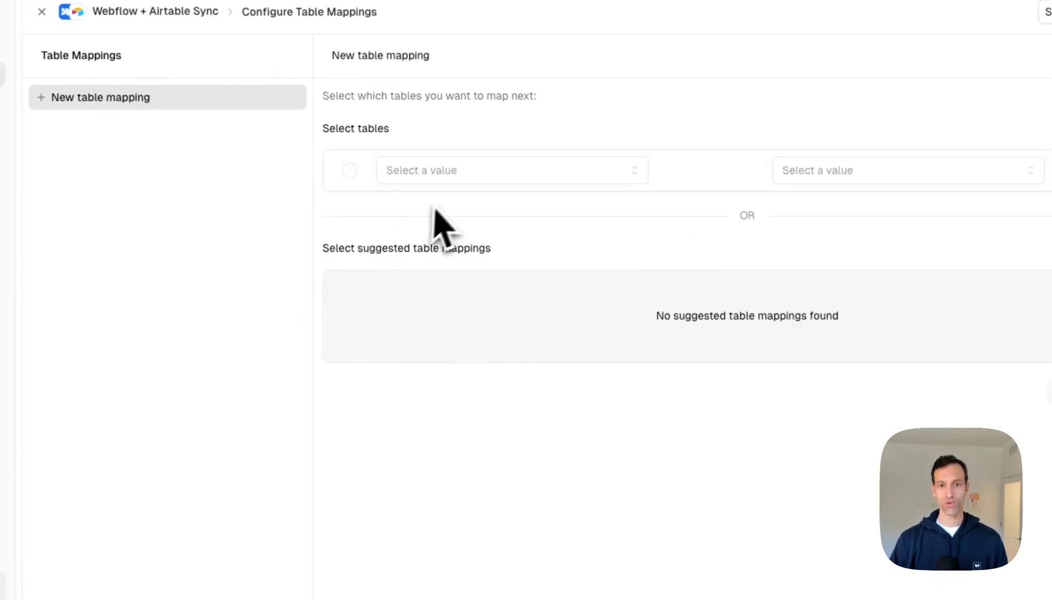
left_click(436, 172)
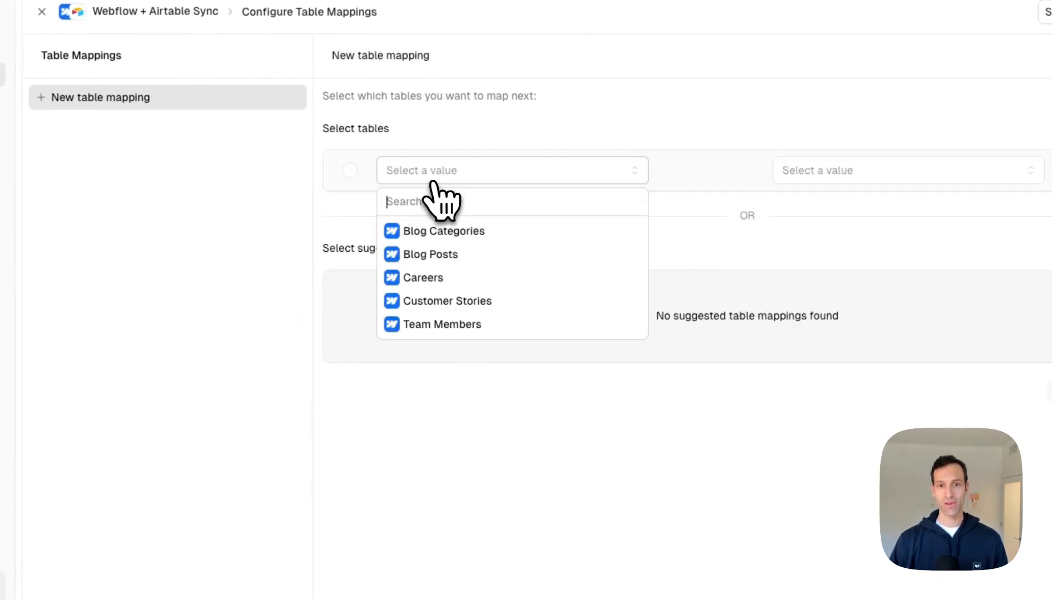
left_click(453, 325)
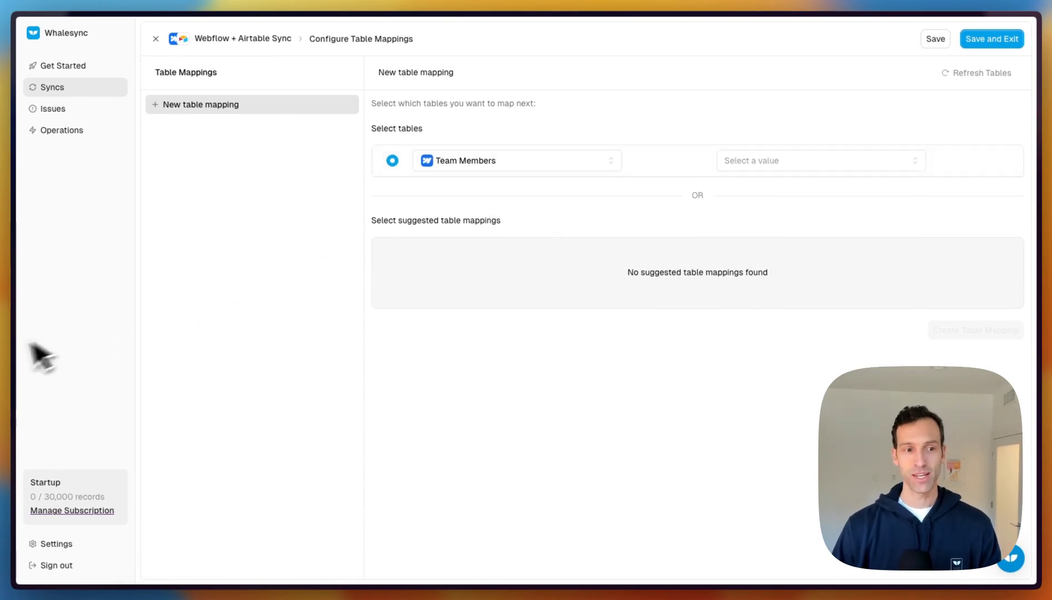
Check the Airtable base's existing tables, and create a new Airtable table named Team Members with all fields for the mapping.
mouse_move(29, 375)
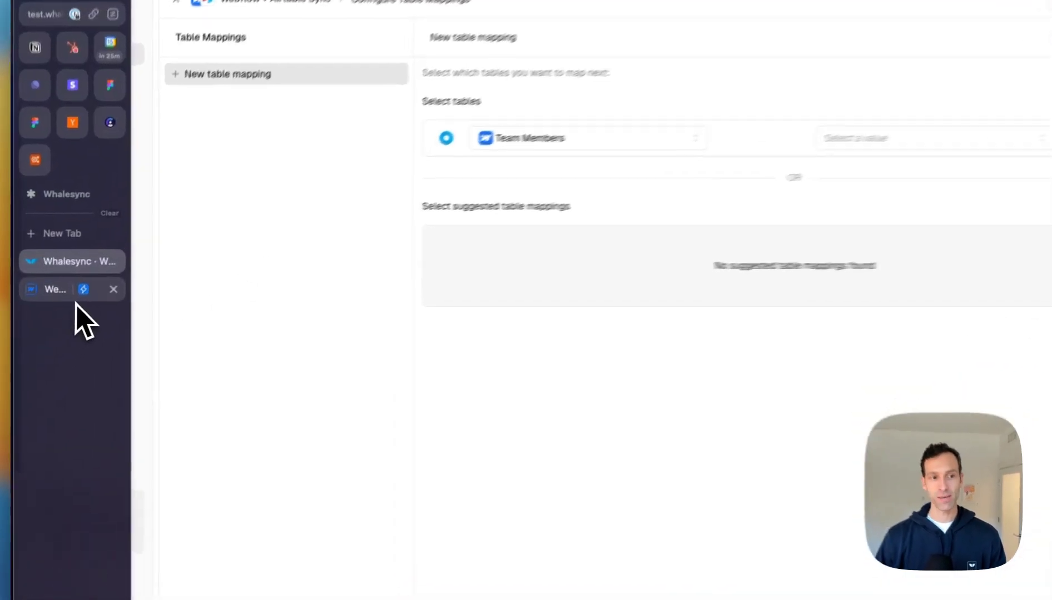
left_click(77, 295)
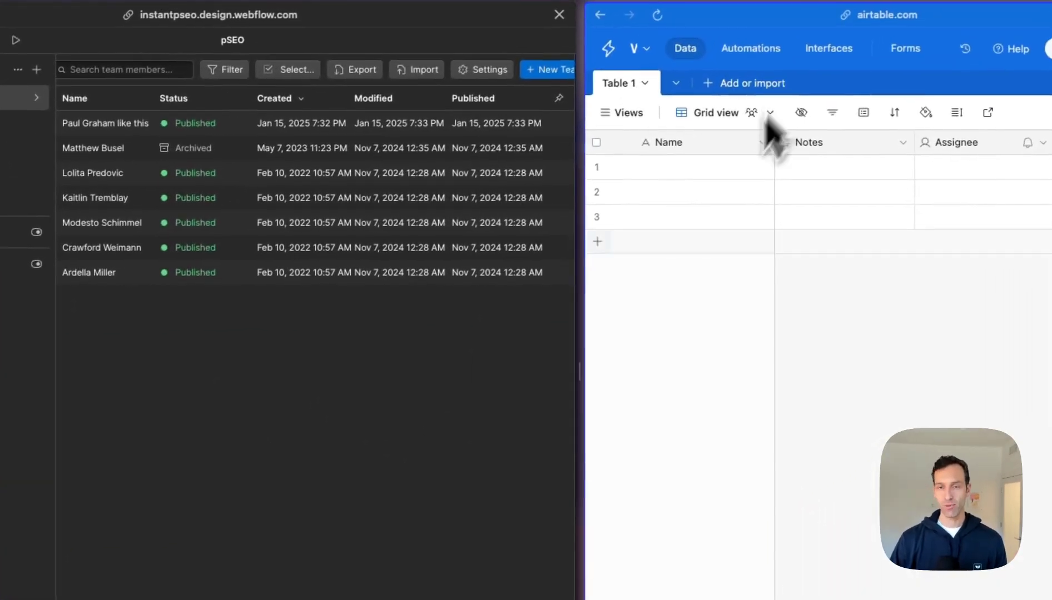
mouse_move(2, 402)
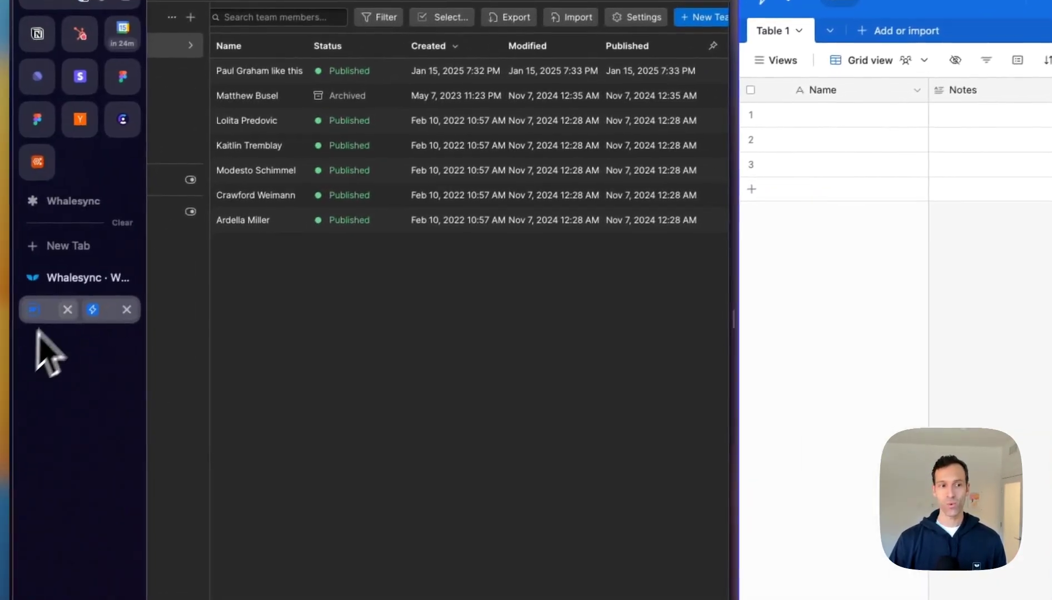
left_click(64, 281)
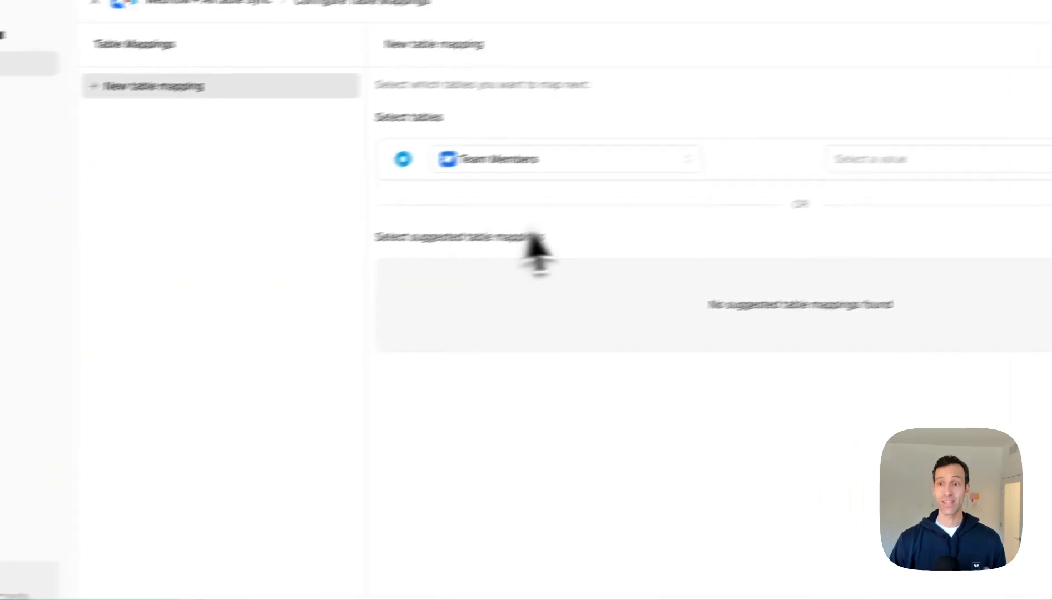
left_click(761, 182)
left_click(823, 286)
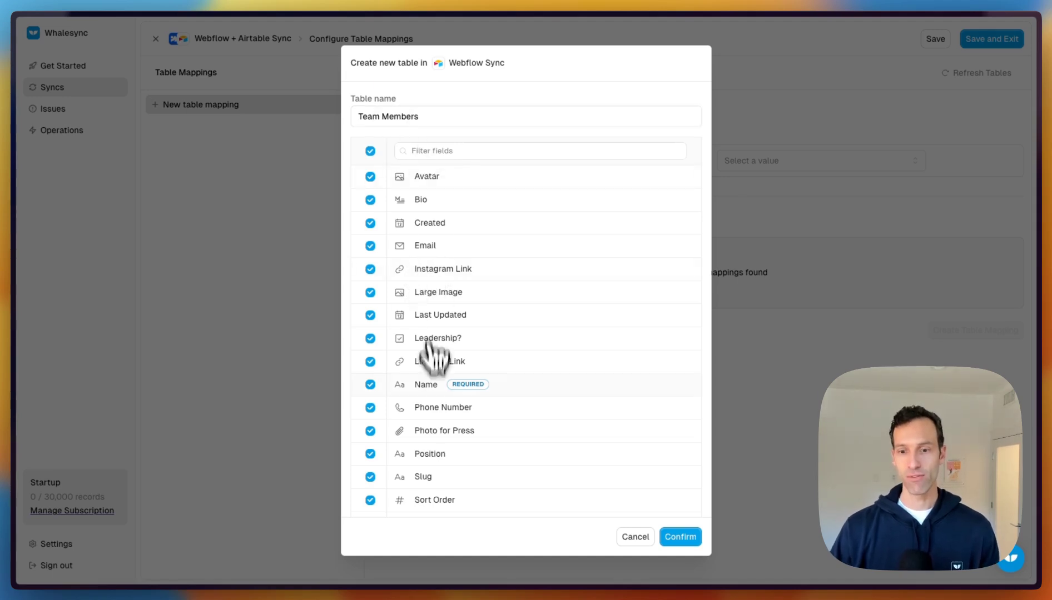
left_click(680, 537)
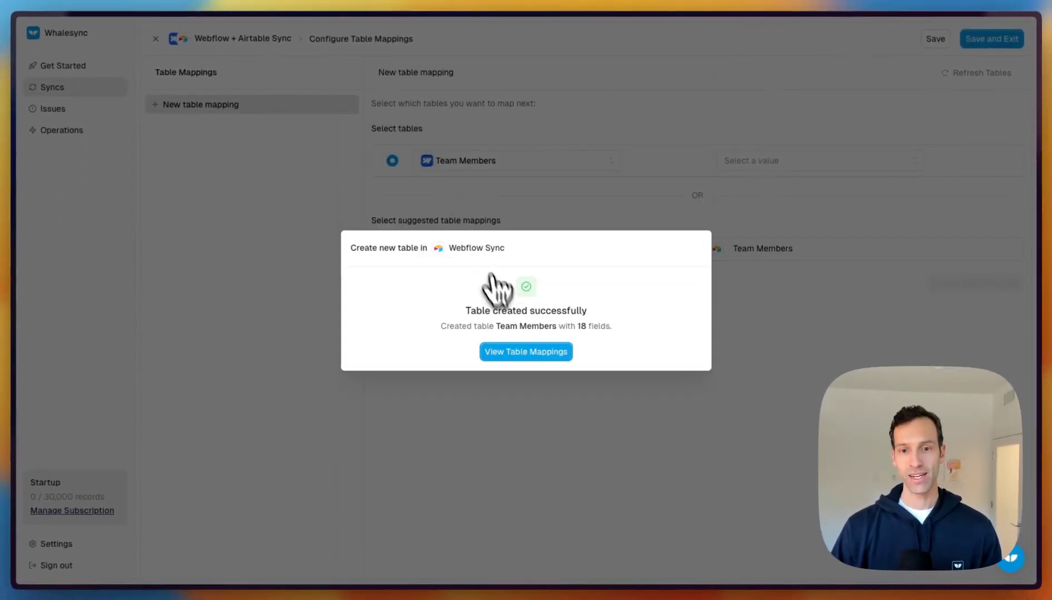
left_click(551, 349)
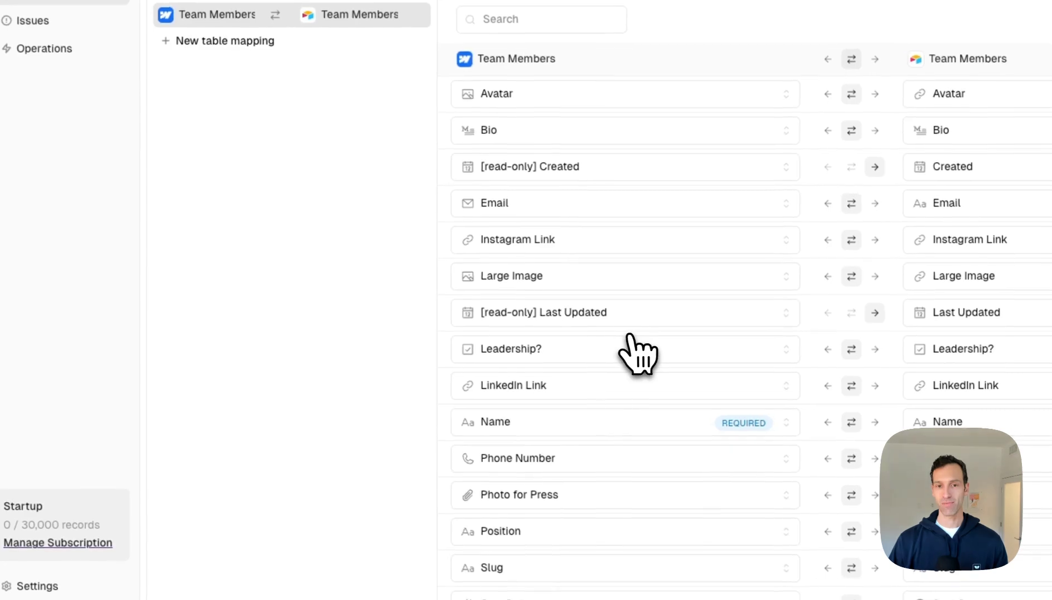
Check the new Team Members table in Airtable, and set the Avatar field mapping to sync only from Webflow to Airtable.
mouse_move(7, 398)
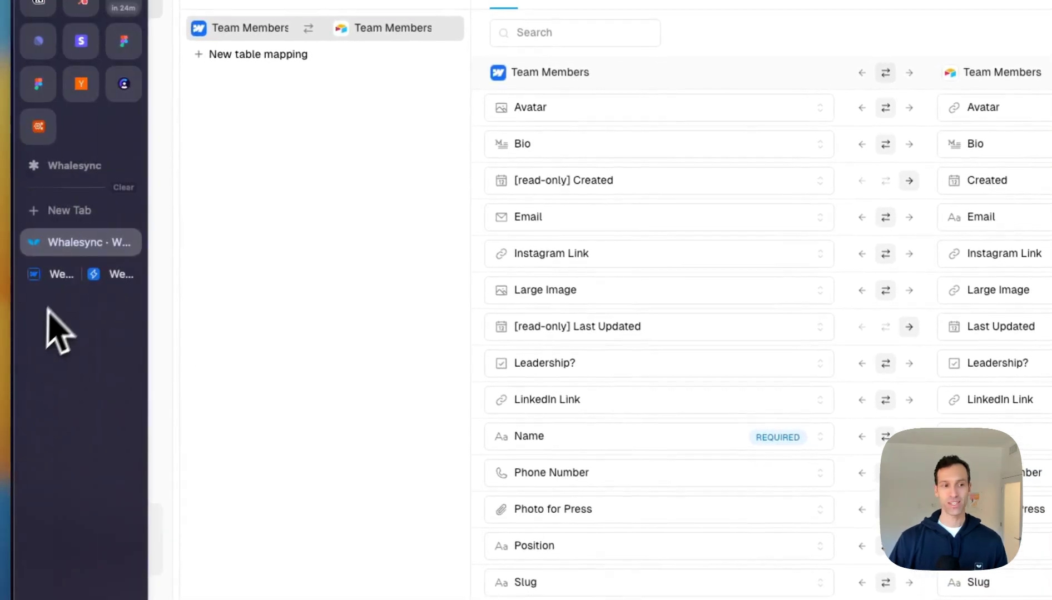
left_click(55, 278)
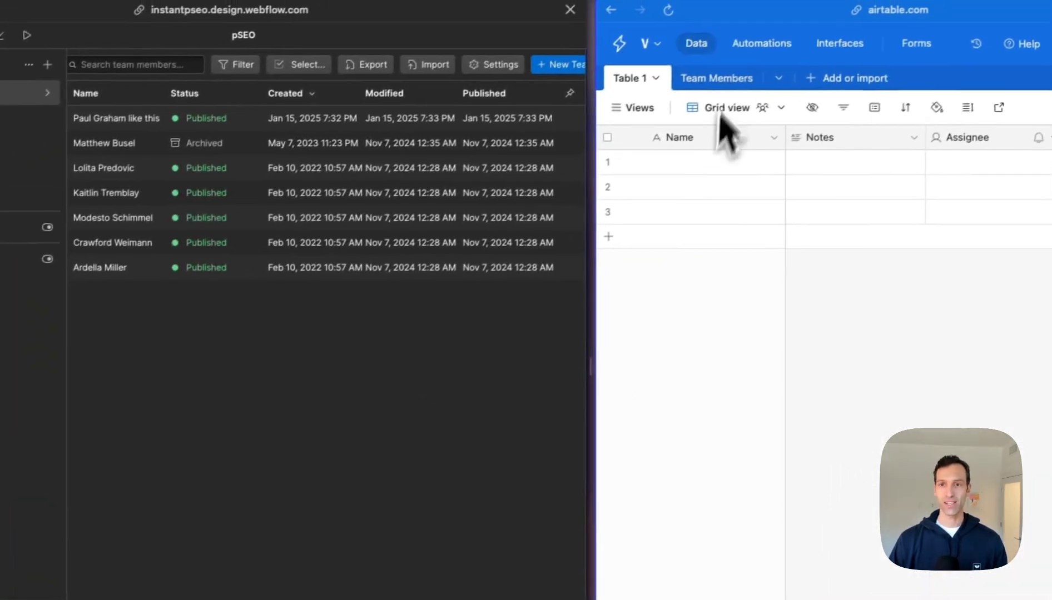
left_click(695, 88)
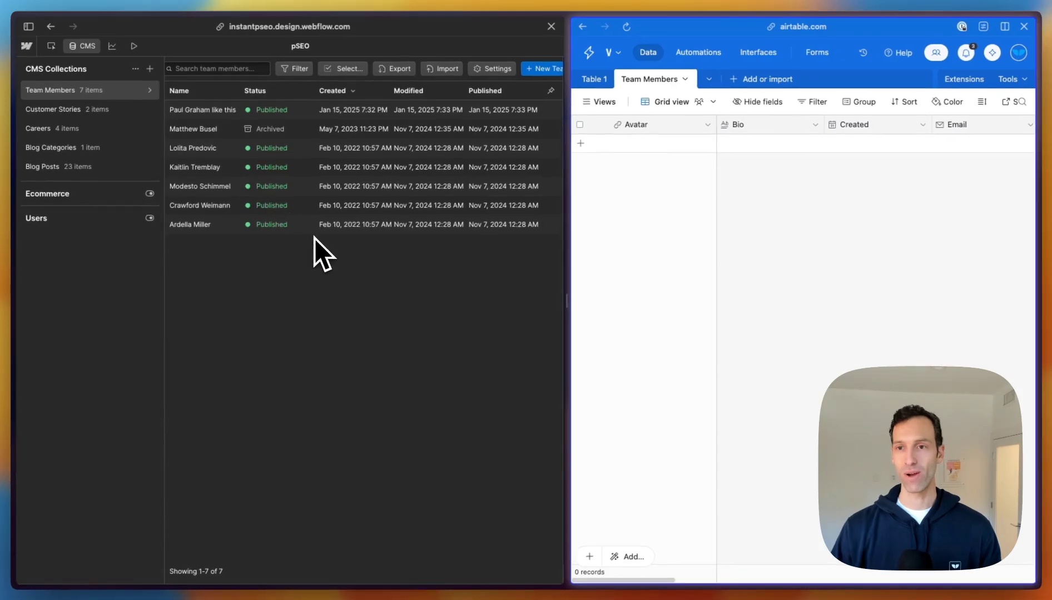
mouse_move(32, 326)
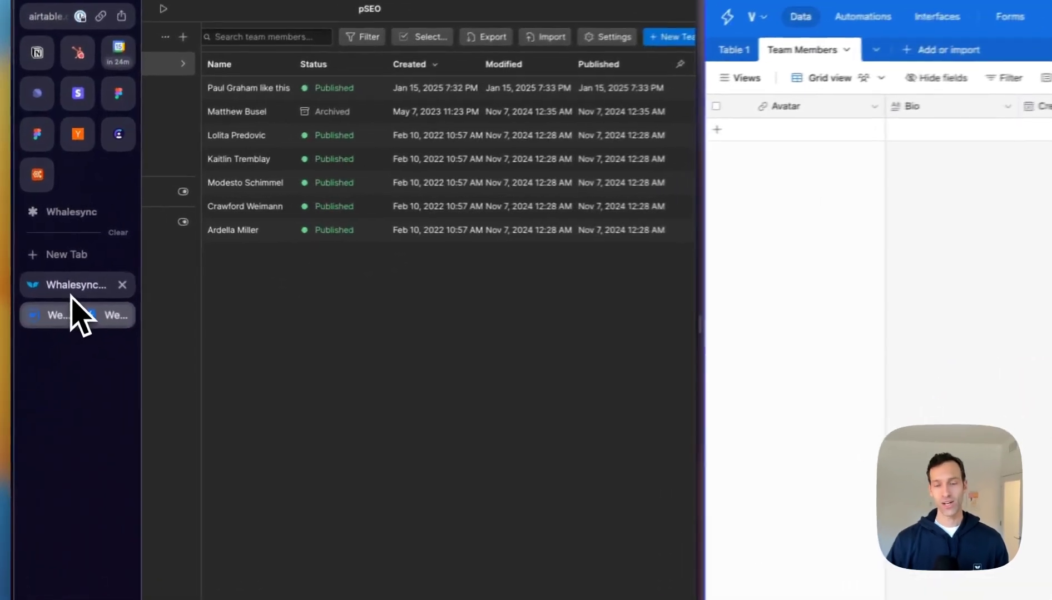
left_click(73, 295)
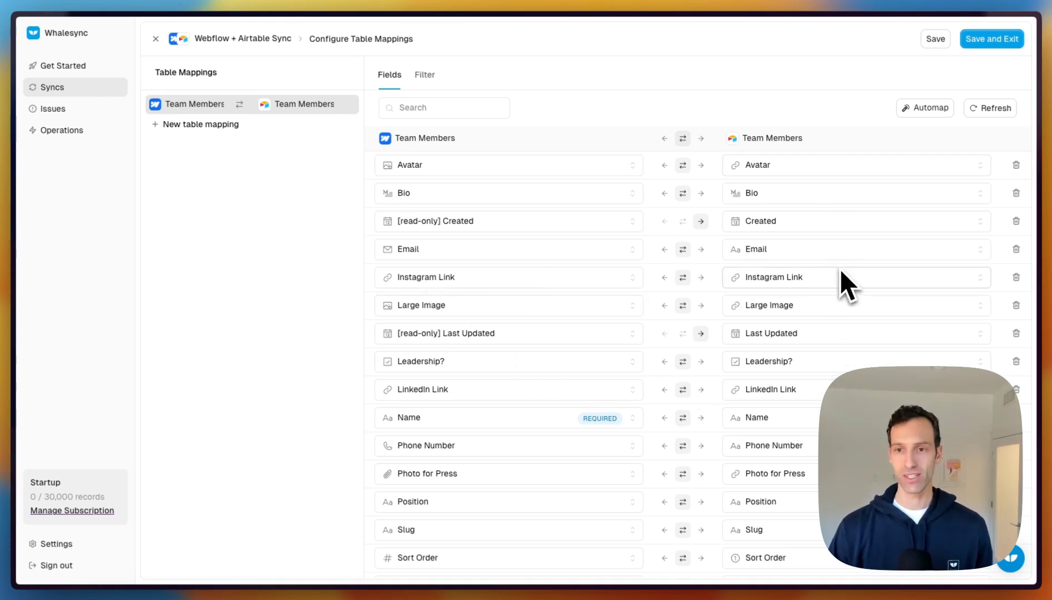
left_click(701, 165)
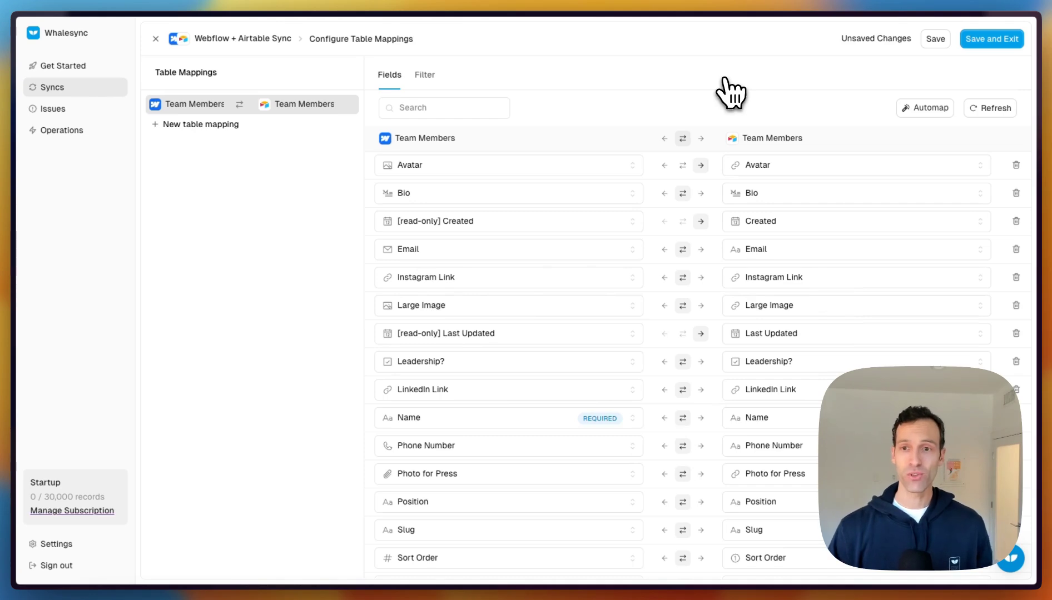
left_click(424, 75)
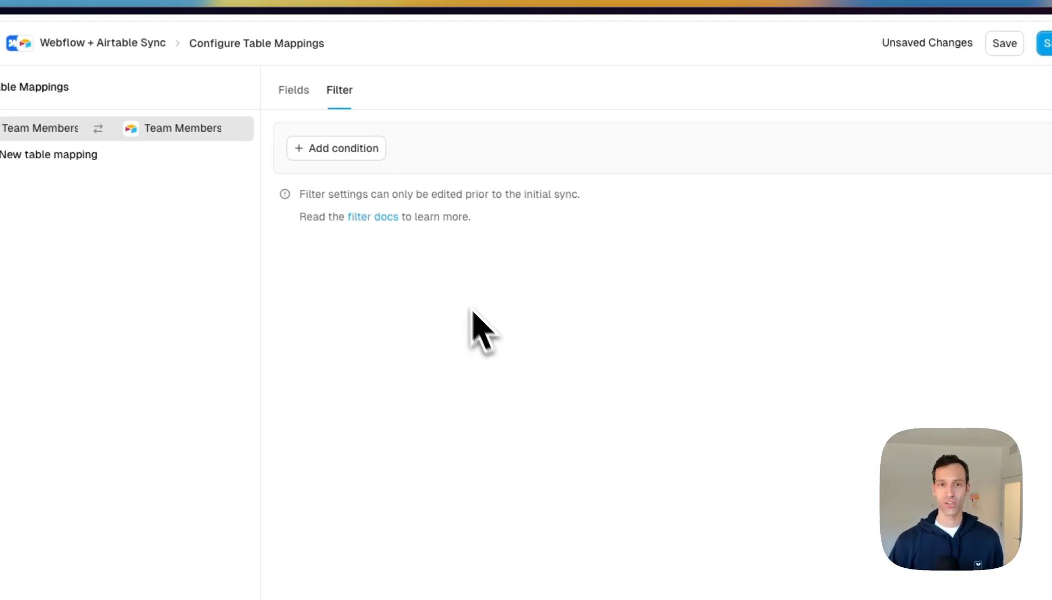
left_click(336, 148)
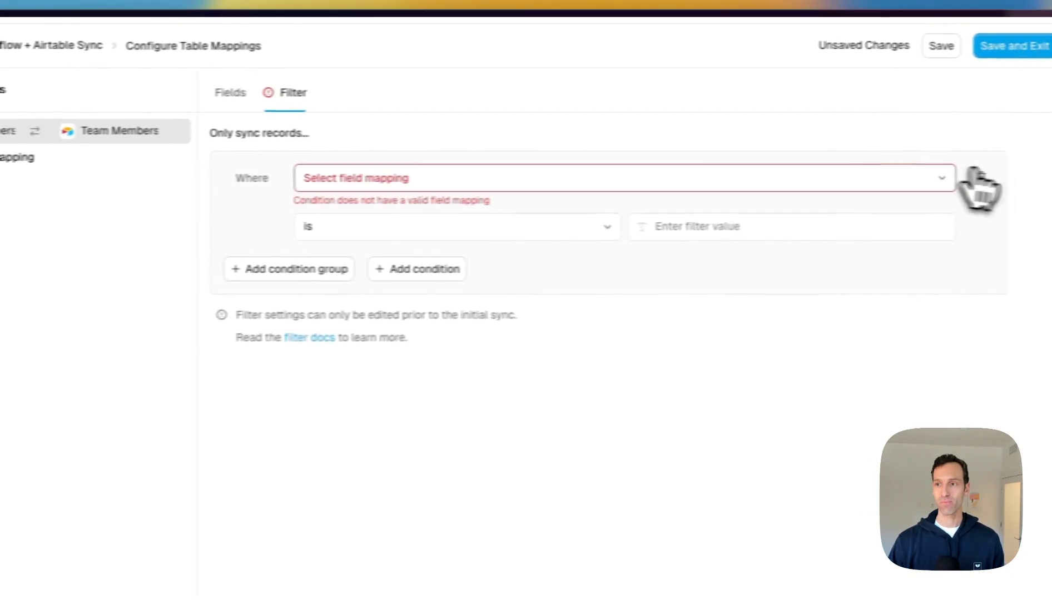
left_click(978, 184)
left_click(230, 92)
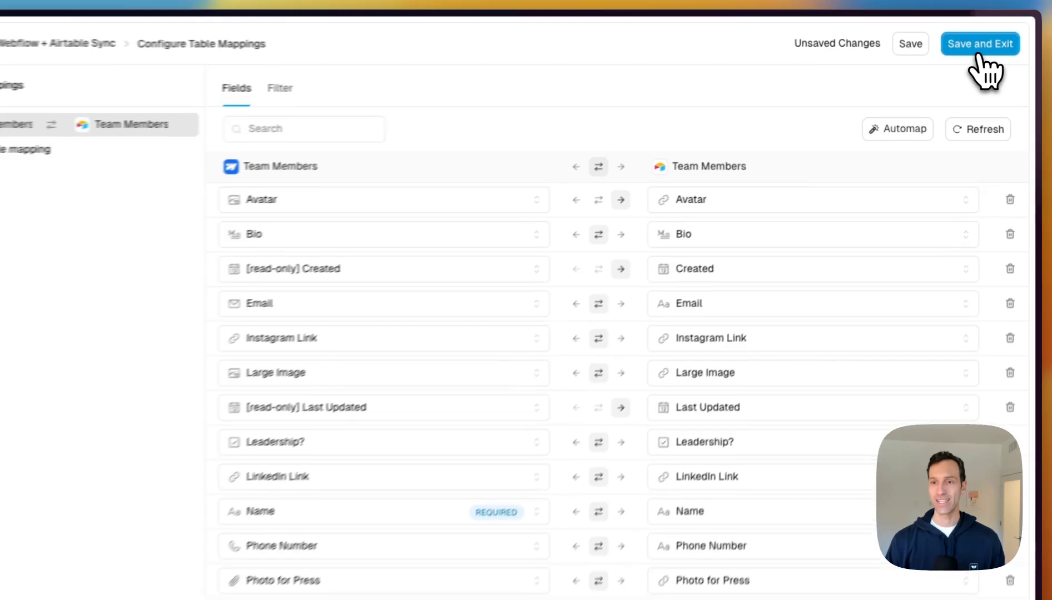
Save the table mappings and scan the Team Members records in preparation for the initial sync, continuing to record matching.
left_click(978, 53)
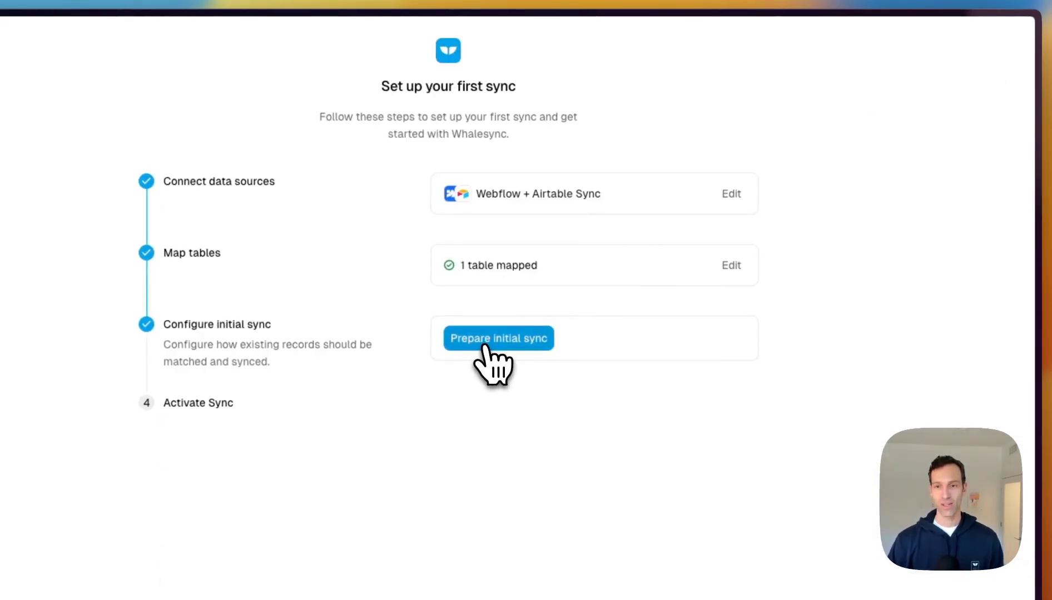
left_click(484, 346)
left_click(214, 221)
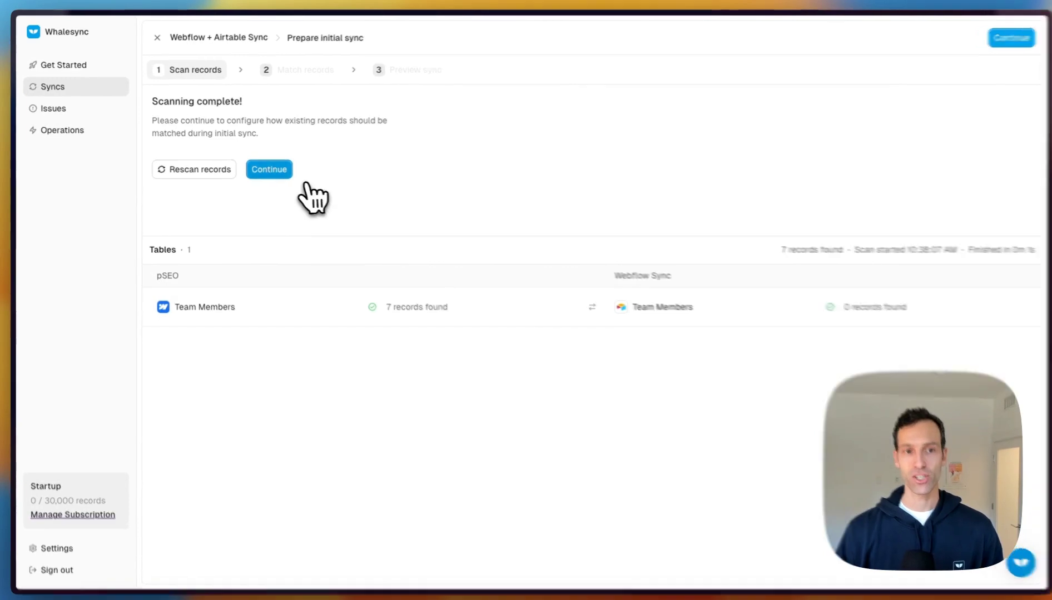
left_click(283, 175)
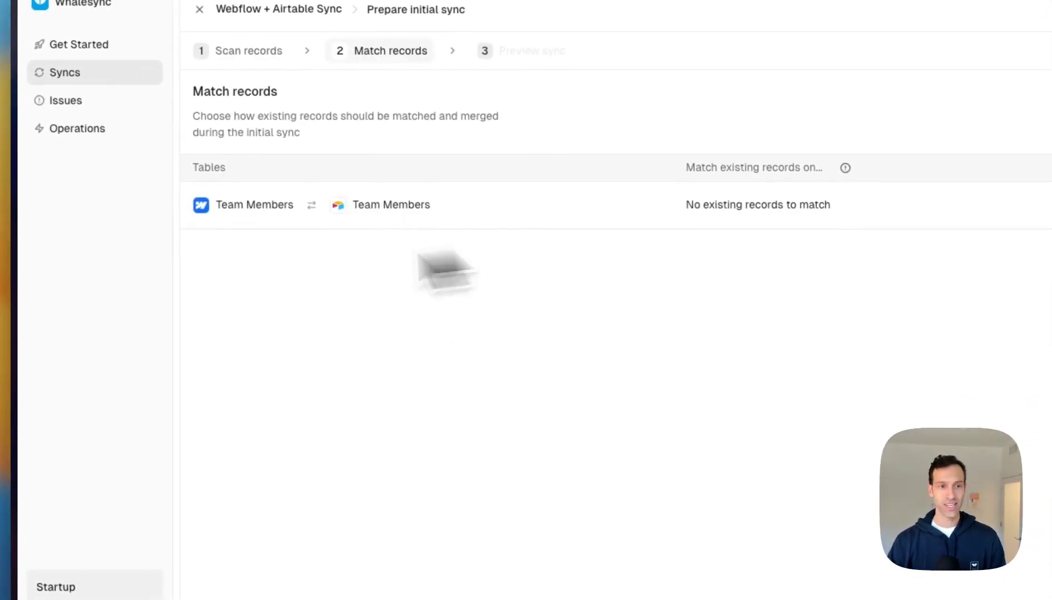
Check the Airtable Team Members table for existing records, and complete the initial sync's record matching and preview in Whalesync.
mouse_move(56, 340)
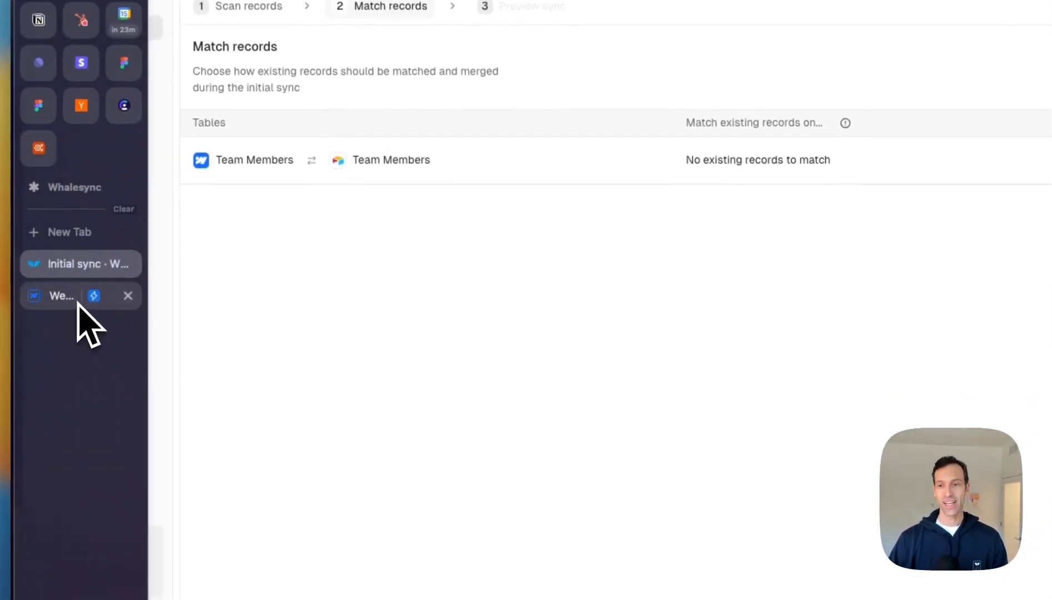
left_click(79, 300)
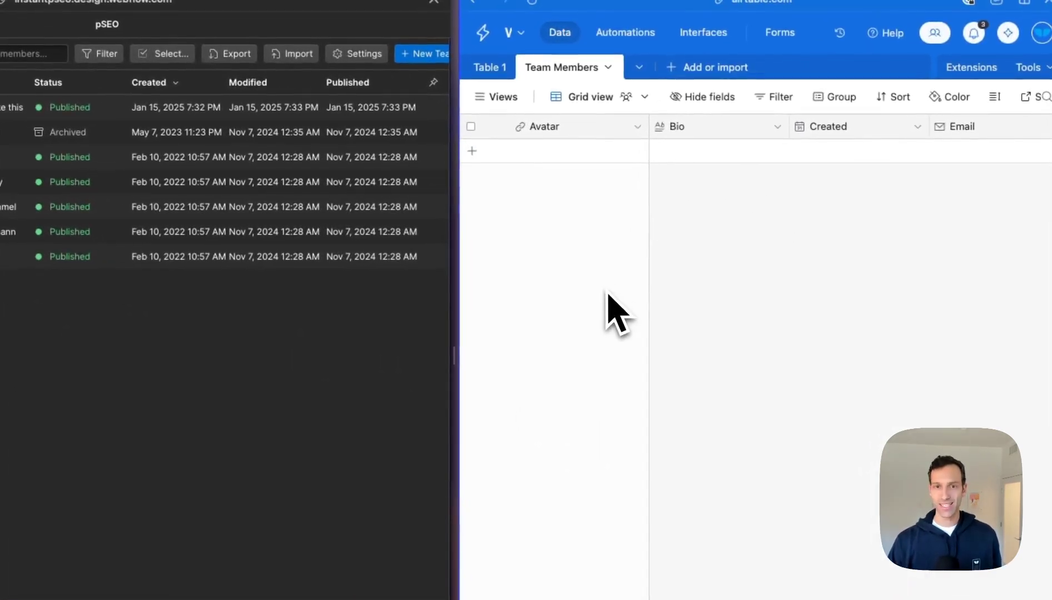
mouse_move(9, 300)
left_click(62, 286)
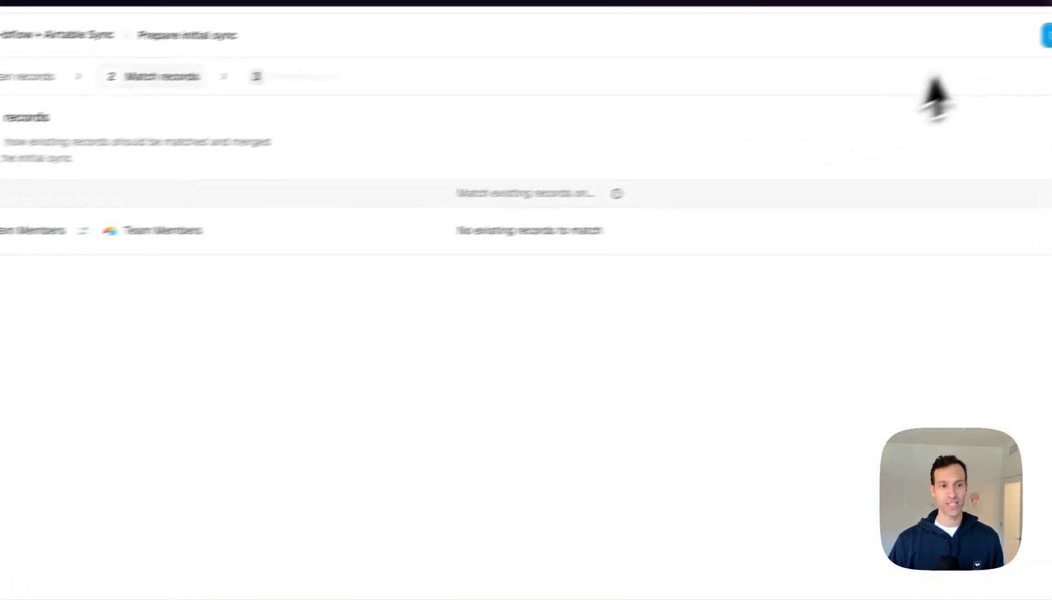
left_click(987, 48)
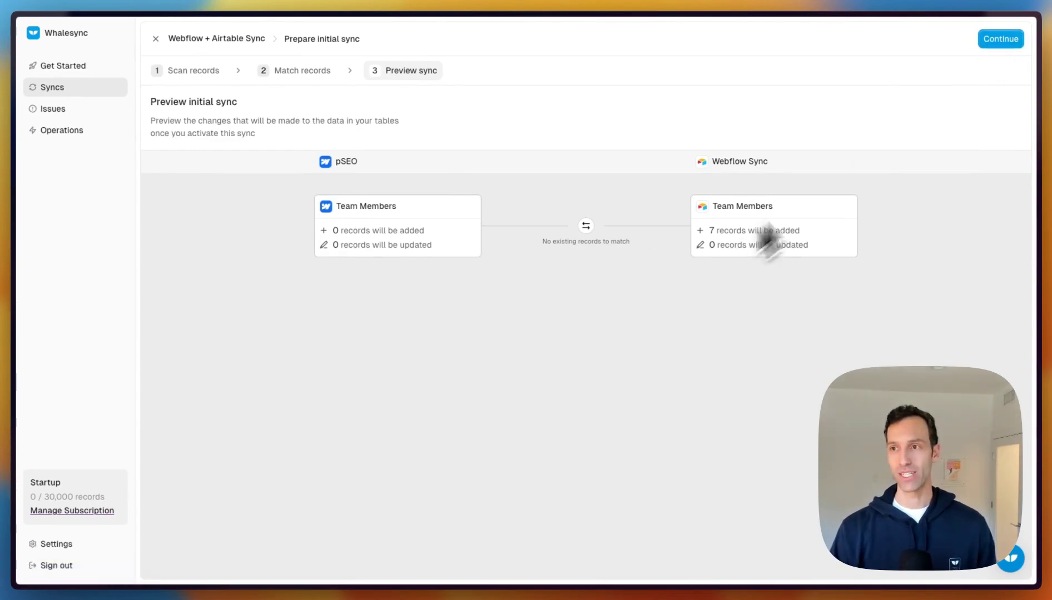
left_click(999, 39)
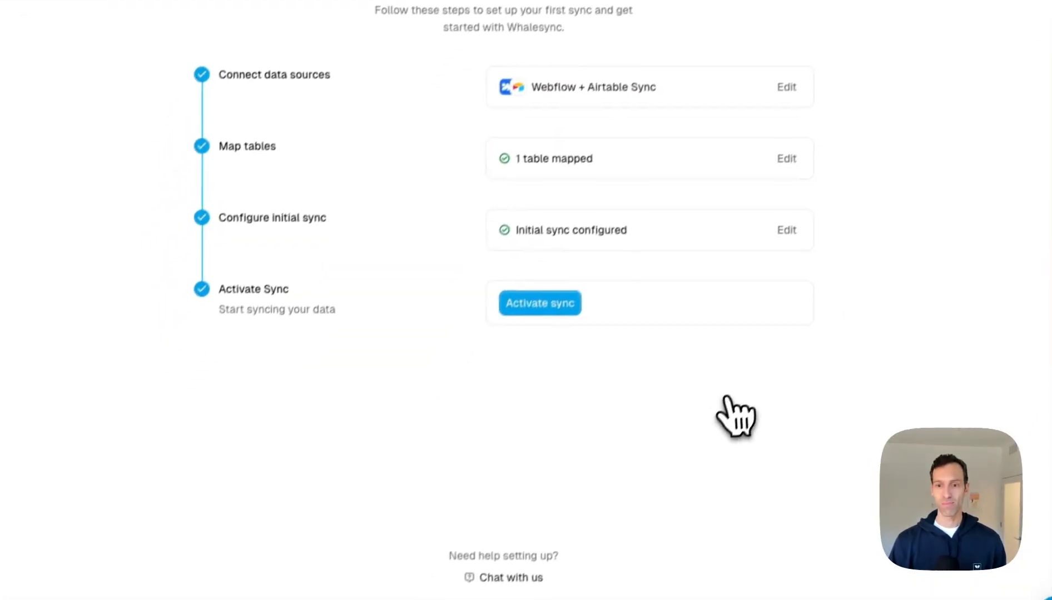
Activate the Webflow + Airtable sync, and compare the Team Members records in Webflow and Airtable side by side.
left_click(531, 308)
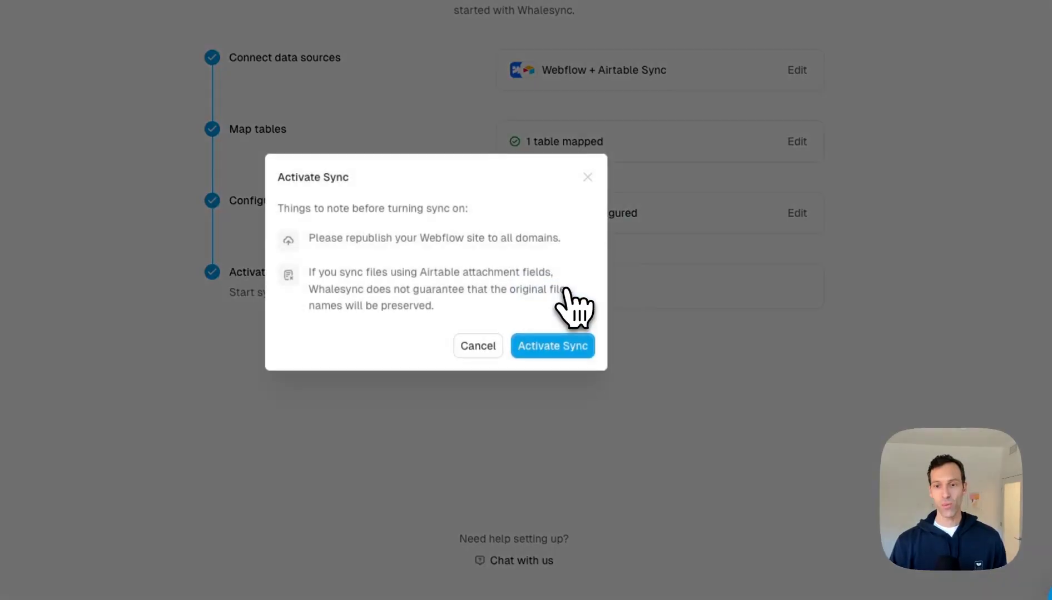
left_click(563, 355)
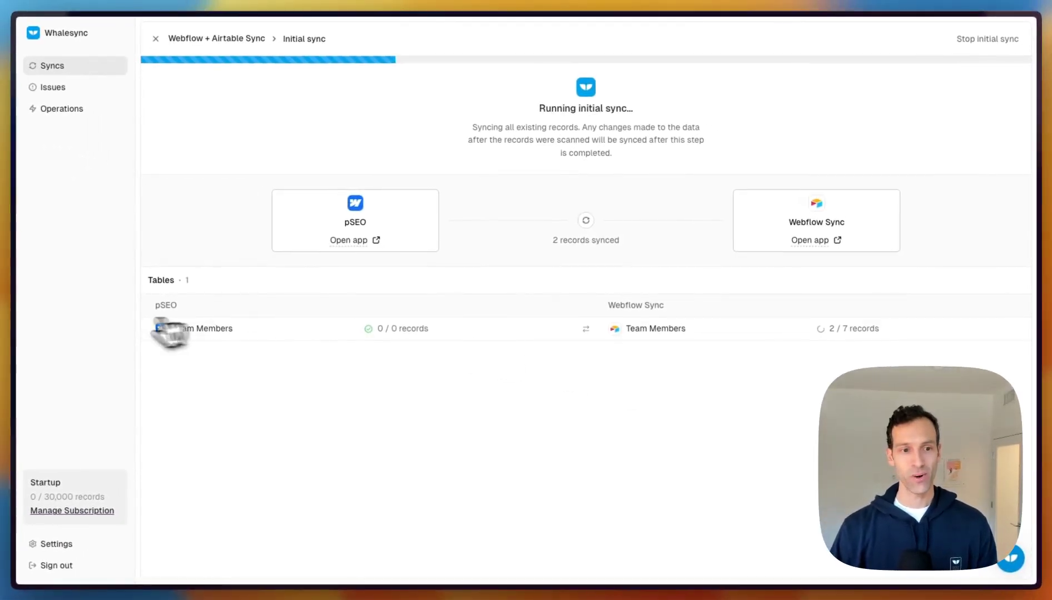
mouse_move(7, 347)
left_click(55, 293)
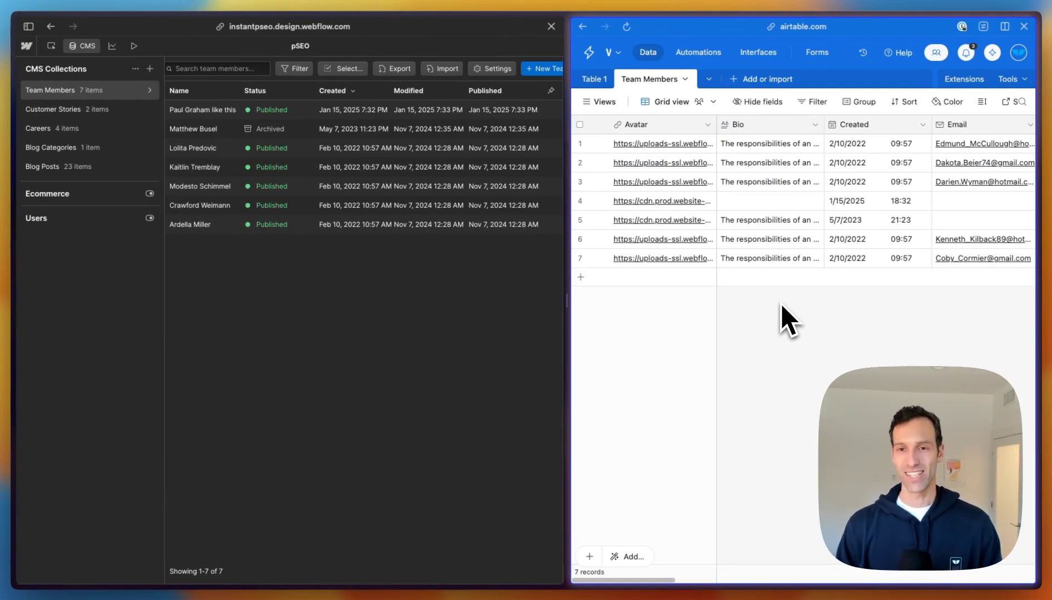
Switch back to Whalesync, continue past the initial sync, and view the sync's Team Members table mapping.
mouse_move(8, 350)
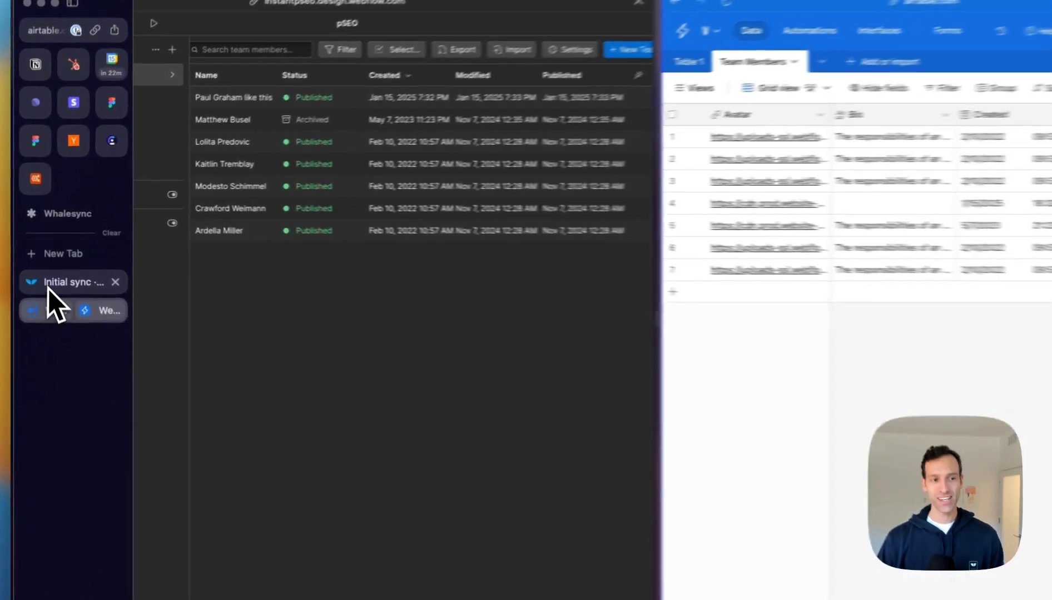
left_click(49, 288)
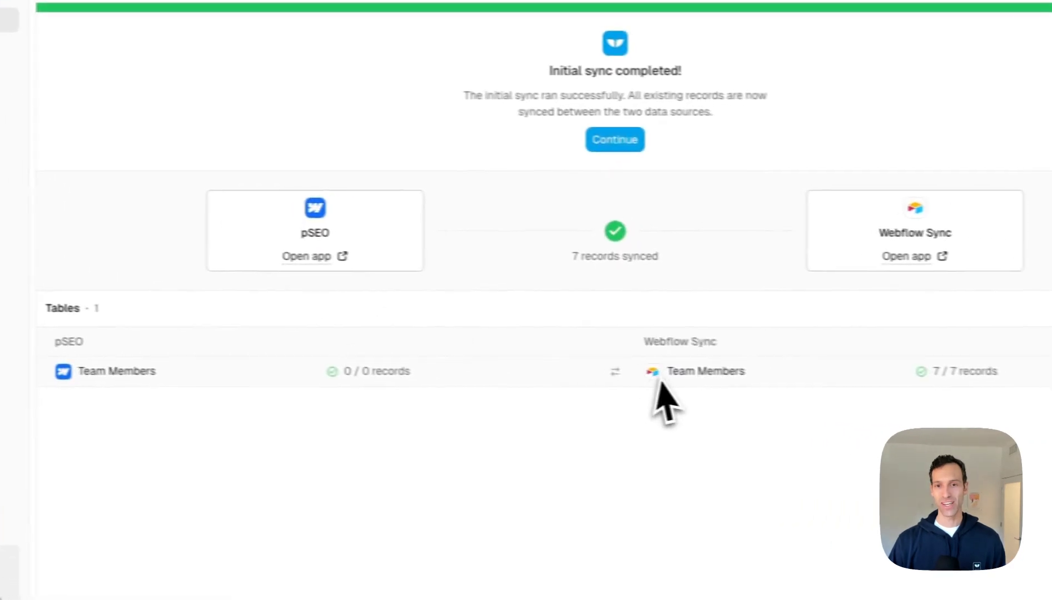
left_click(585, 136)
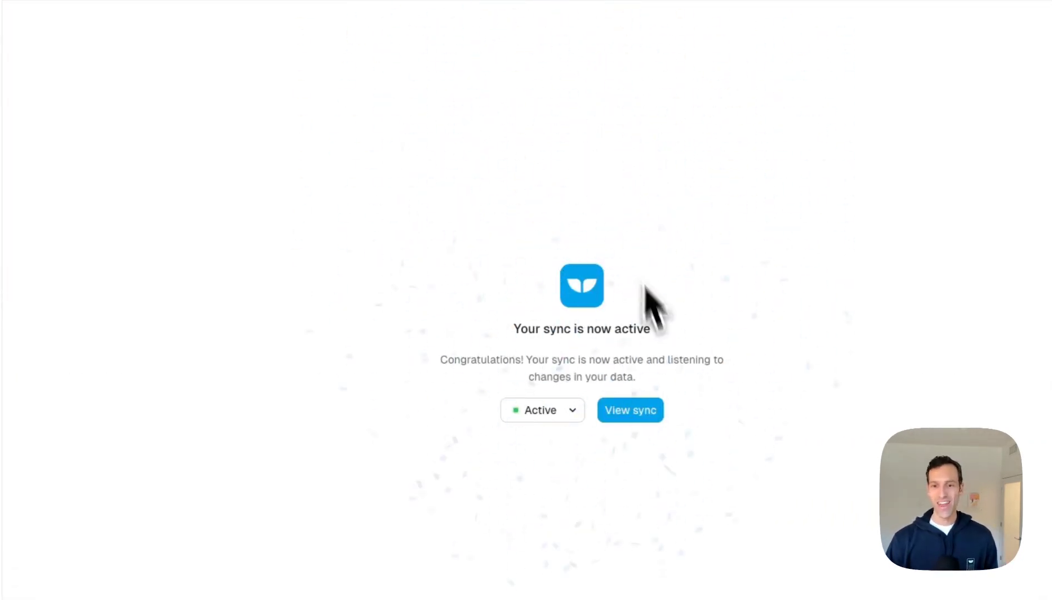
left_click(625, 411)
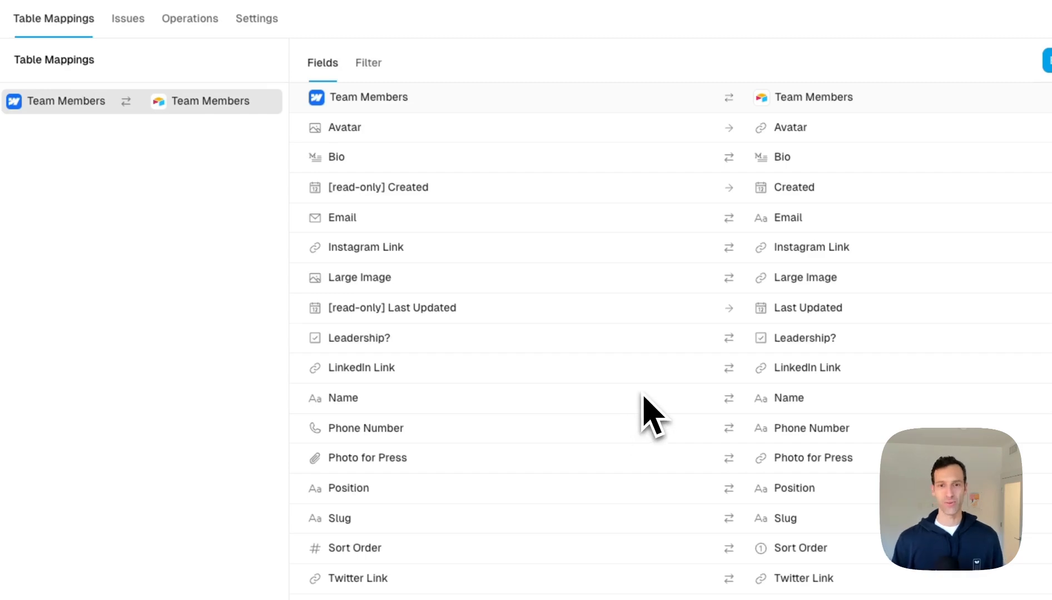